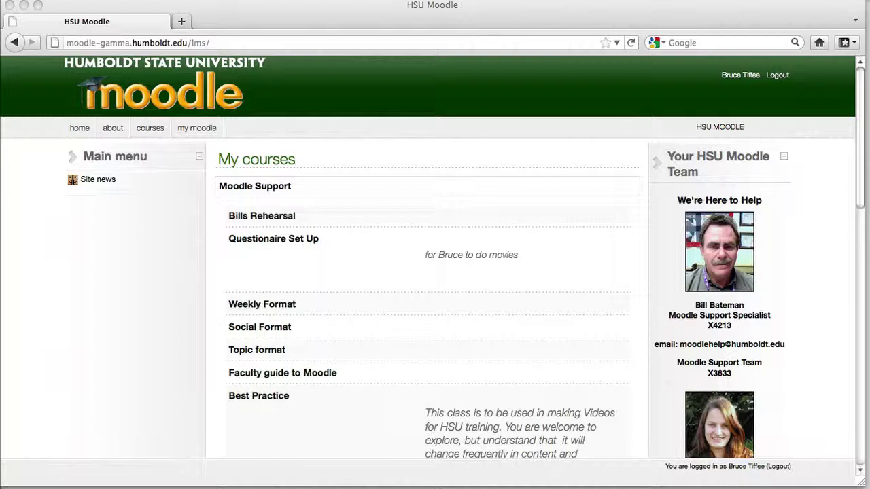
- Open the Weekly Format course and add a Choice activity to the October 14 - October 20 week
scroll(179, 435, "down", 3)
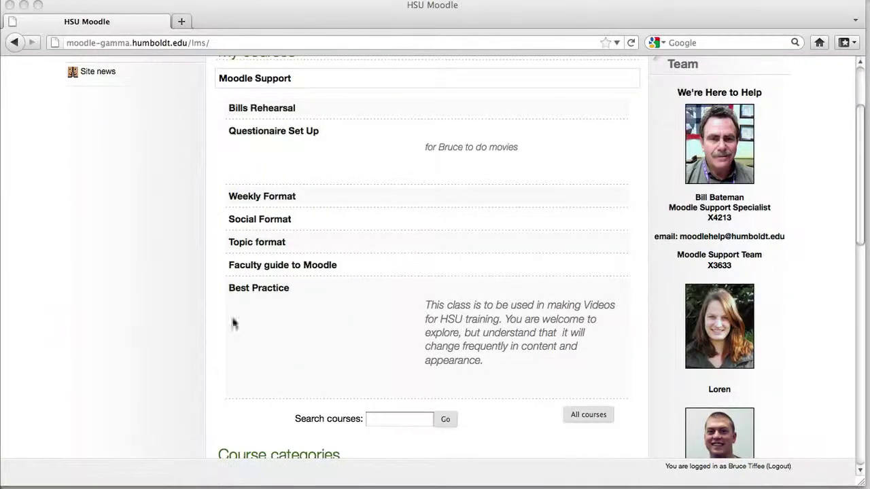
left_click(257, 201)
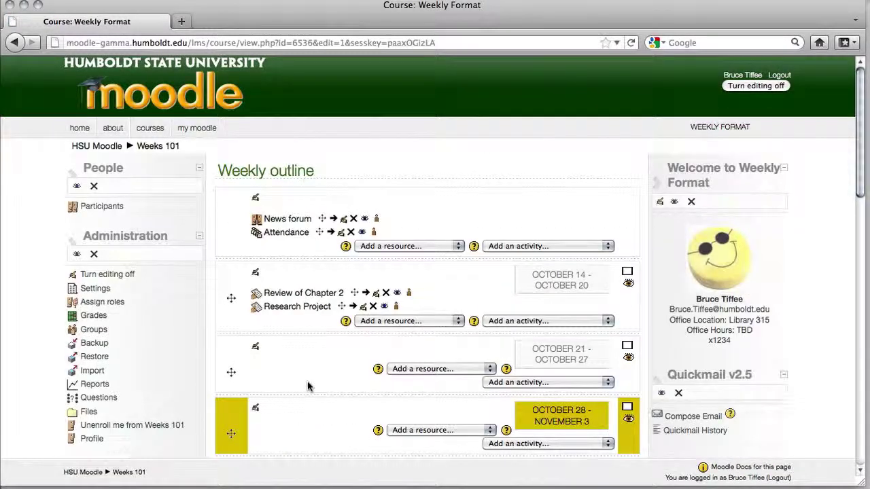
left_click(544, 321)
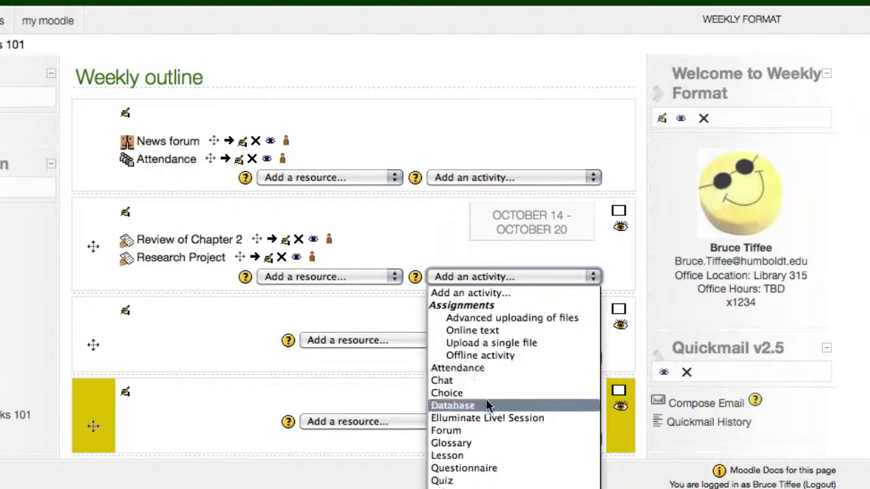
left_click(487, 394)
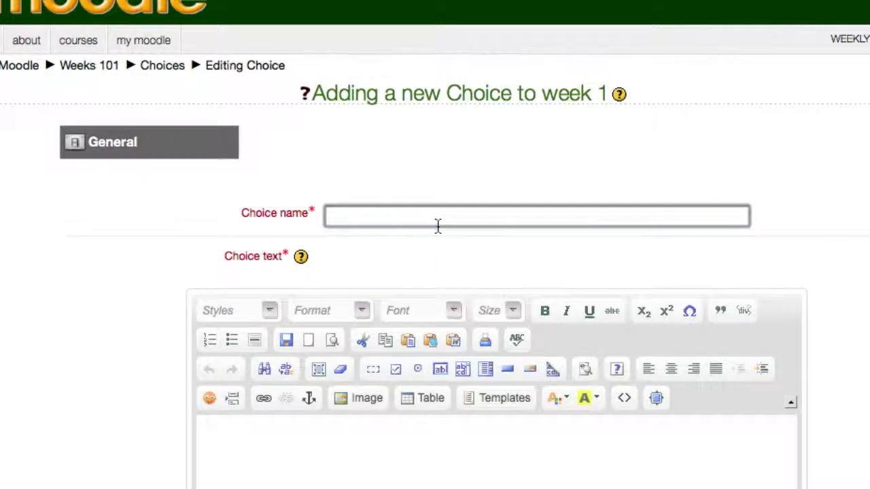
- Name the new choice "Field Trip"
key("Tab")
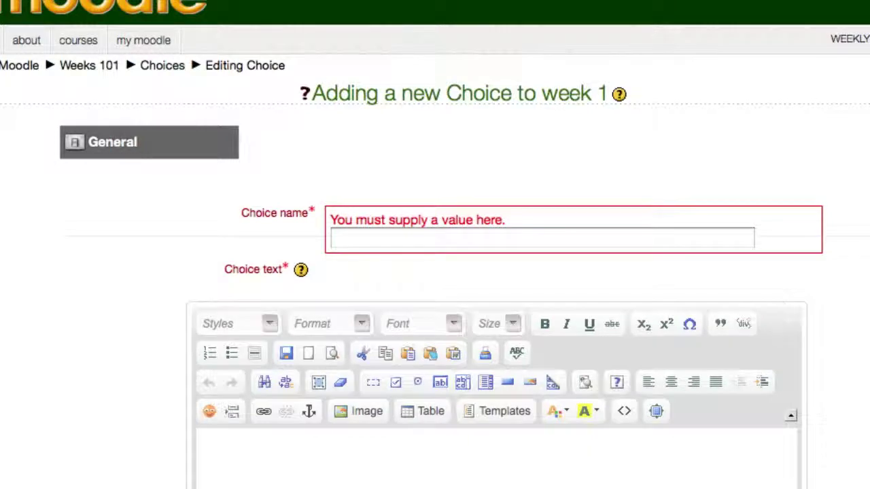
left_click(535, 236)
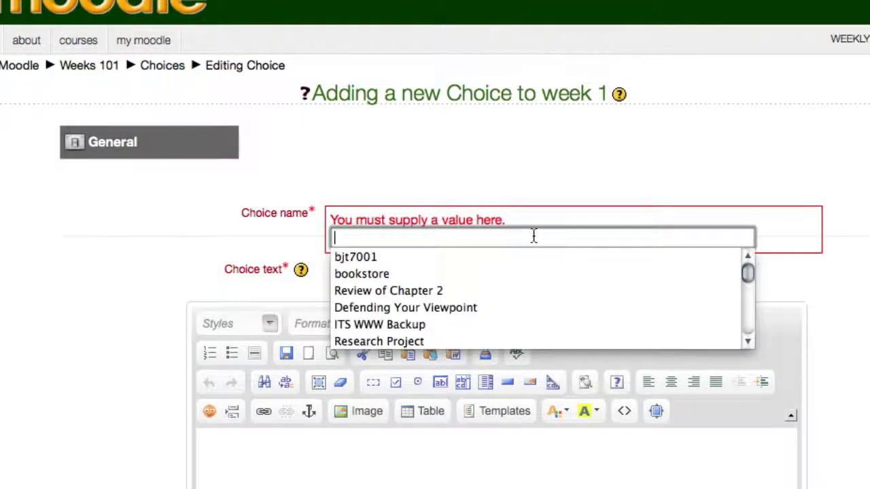
type("Field Trip")
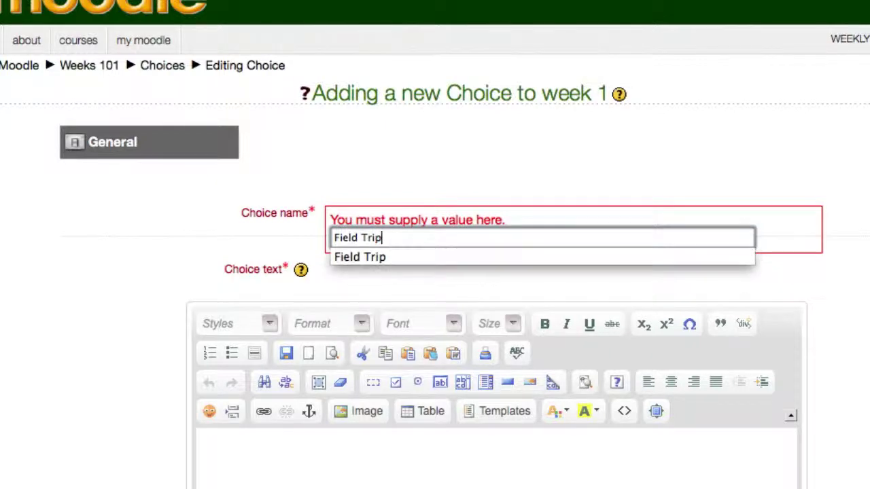
key("Tab")
- Enter choice text explaining the Thursday, Friday and Saturday 4 pm whale watching cruises, day switching, limited space and reservations closing on the 17th
scroll(802, 374, "down", 5)
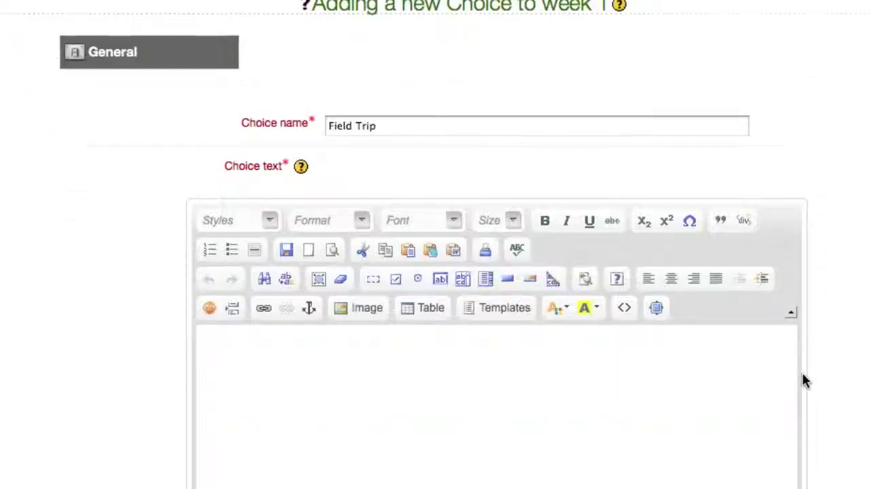
scroll(588, 361, "down", 4)
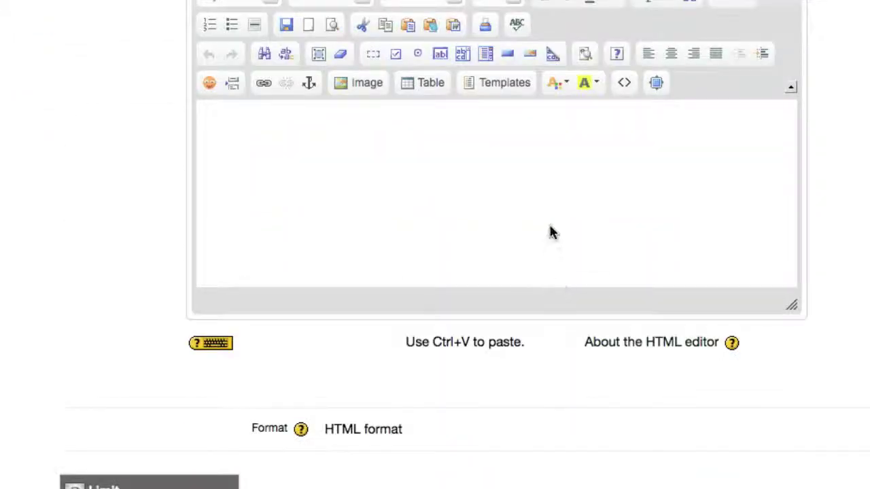
type("There are three opportunities to take the whale watching cruise; Thursday, Friday and Saturday. All are at 4 pm. You may switch days, to be with your BFF, but it is first come and first served. ALL reservations will close on the 17th at the beginning of class. If you miss this, you will be required to make up the material on your own time. Not everyone will get the session they want due to the limited space. The materials list and safety check list are posted on Moodle.")
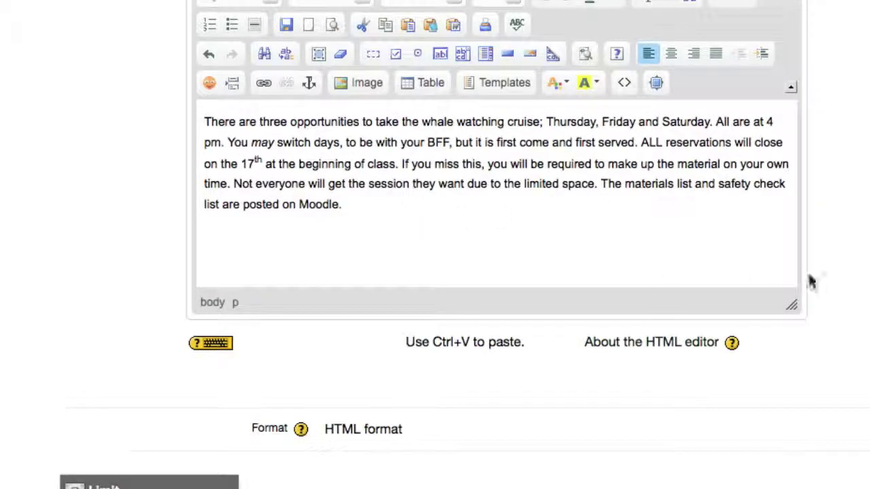
- Enable the limit on the number of responses allowed
scroll(608, 447, "down", 8)
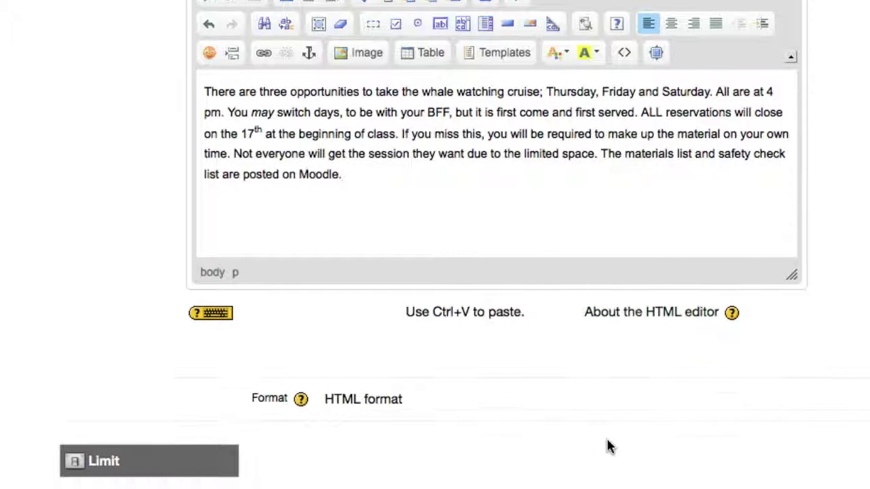
scroll(607, 447, "down", 3)
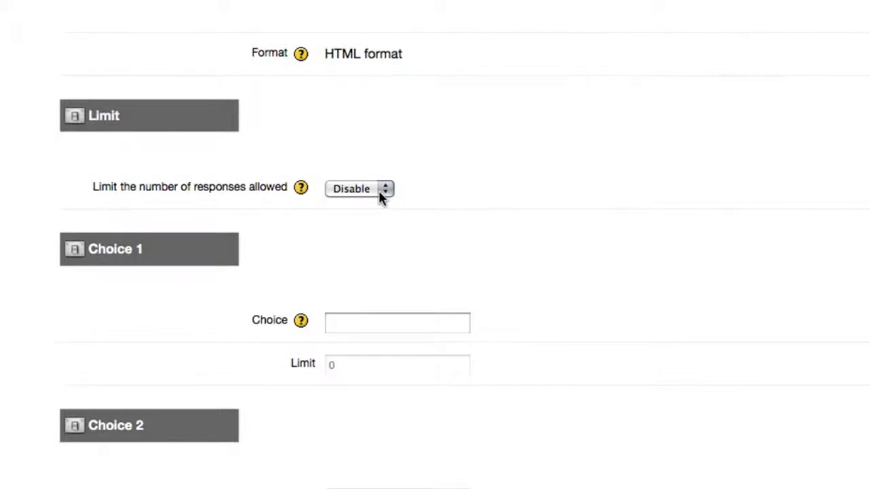
left_click(378, 191)
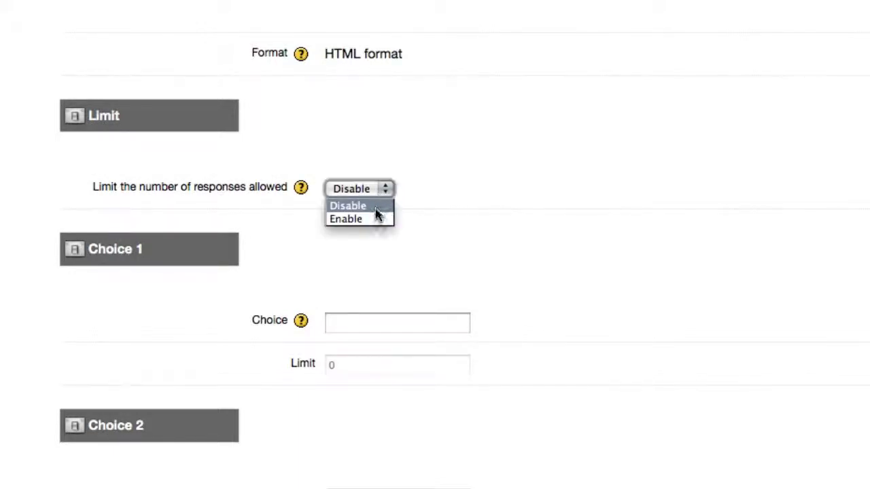
left_click(378, 220)
- Fill in Choice 1 as "Thursday, 4PM" with a limit of 14
scroll(351, 283, "down", 2)
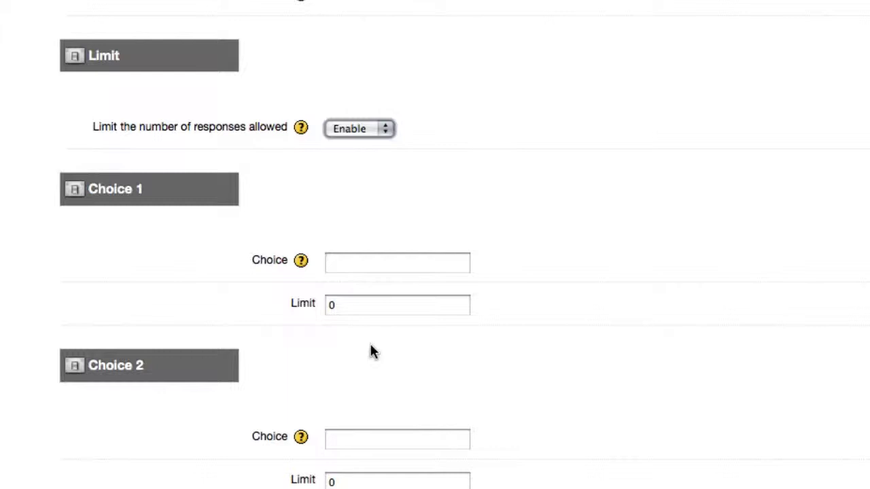
left_click(354, 270)
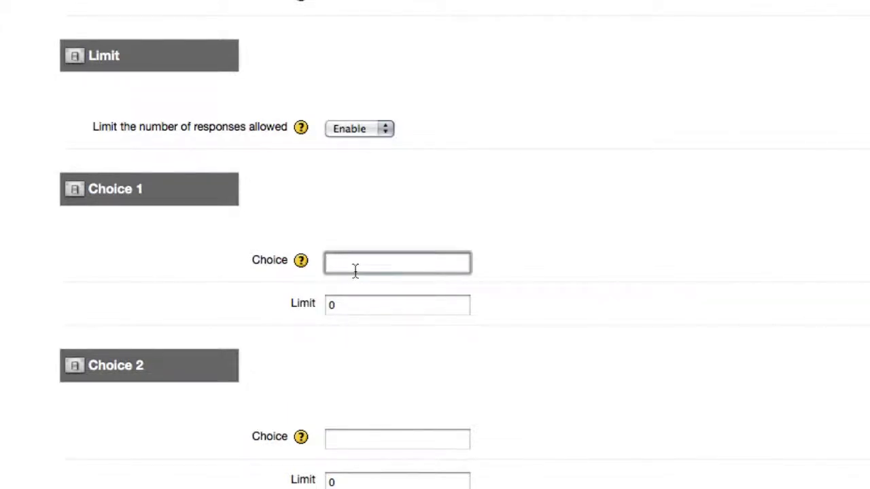
type("Thursda")
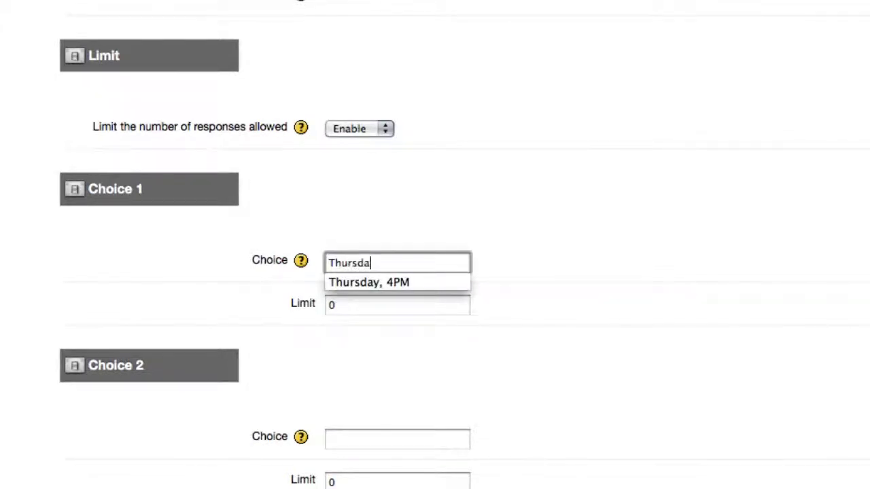
type("y, 4PM")
key("Tab")
type("14")
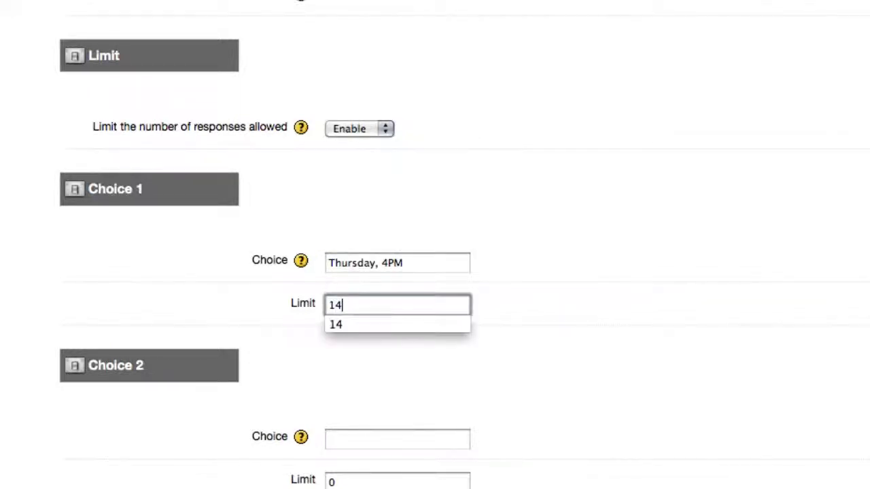
- Fill in Choice 2 as "Friday, 4PM" with a limit of 14
scroll(611, 257, "down", 4)
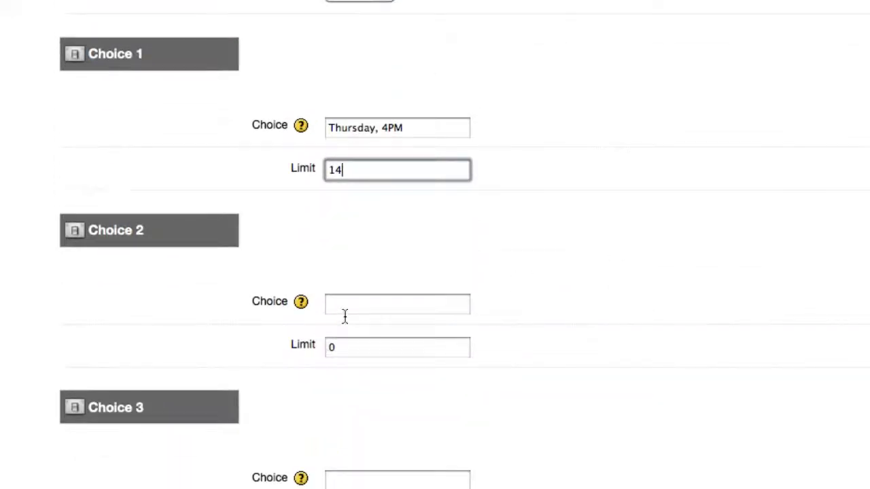
left_click(344, 316)
type("Friday, ")
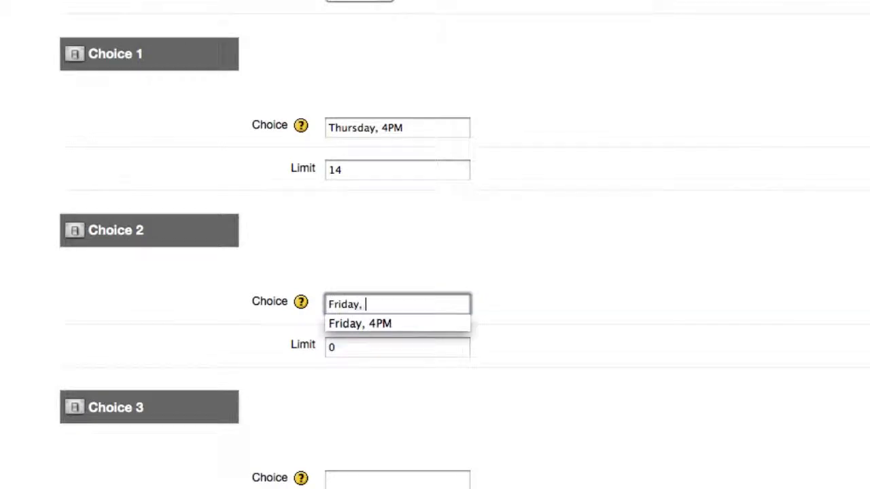
type("4PM")
key("Tab")
type("14")
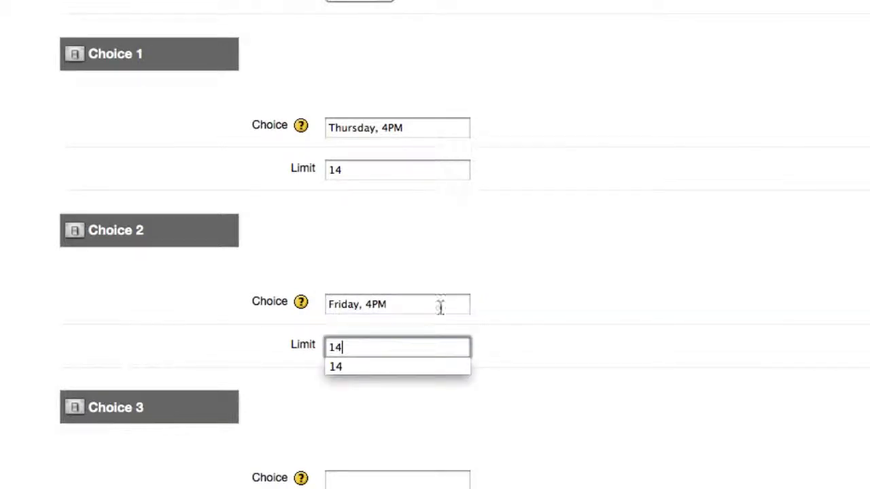
- Fill in Choice 3 as "Saturday, 4PM" with a limit of 14
scroll(680, 333, "down", 6)
left_click(408, 272)
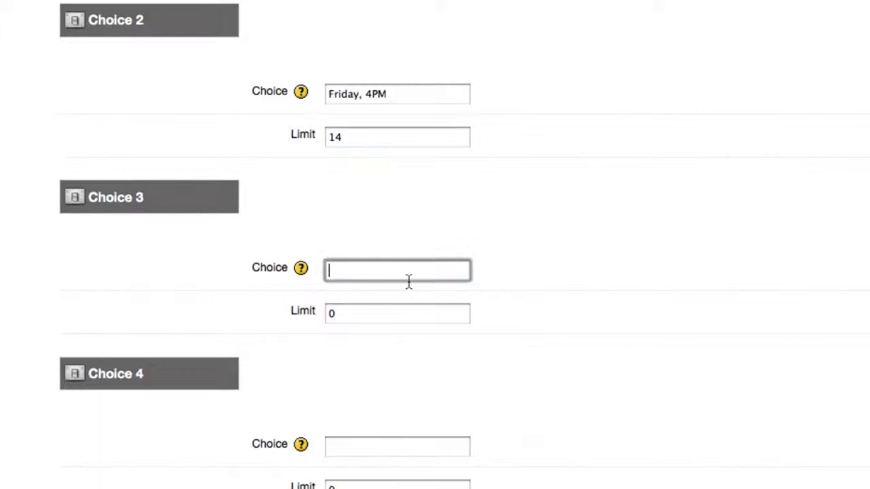
type("S")
left_click(394, 289)
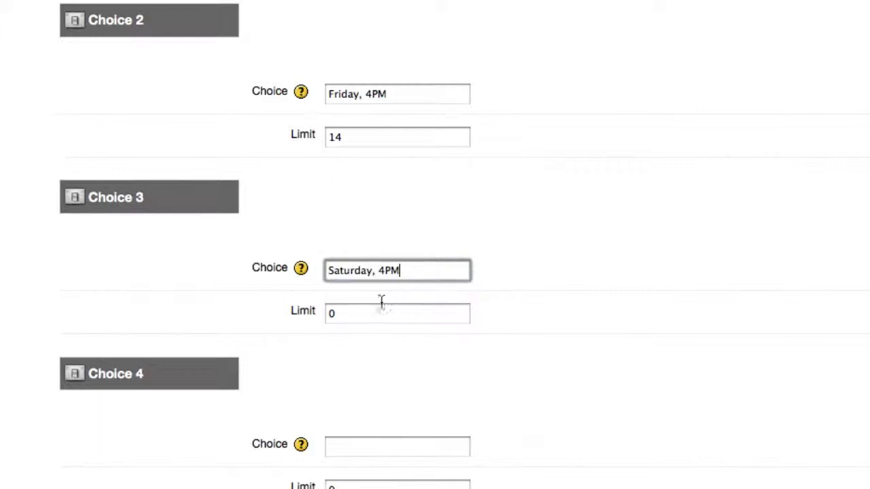
left_click(331, 313)
type("14")
left_click(635, 382)
- Turn on the restriction of answering to a set time period
scroll(636, 386, "down", 1)
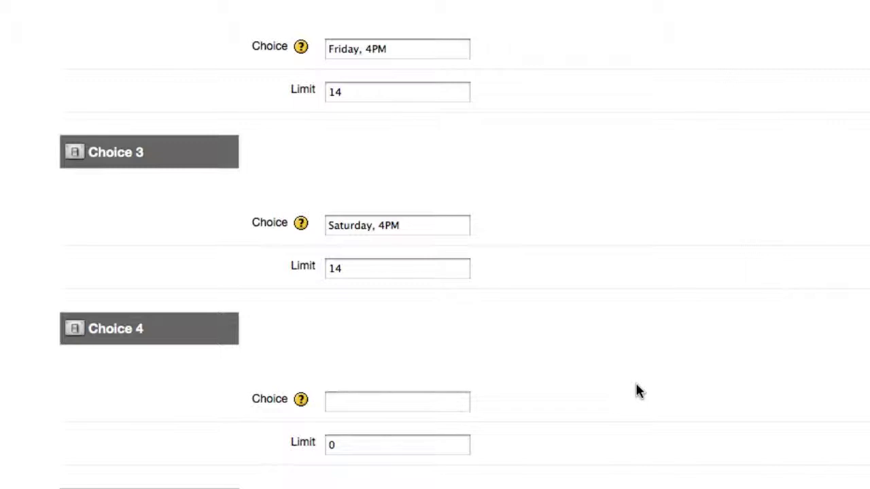
scroll(636, 389, "down", 1)
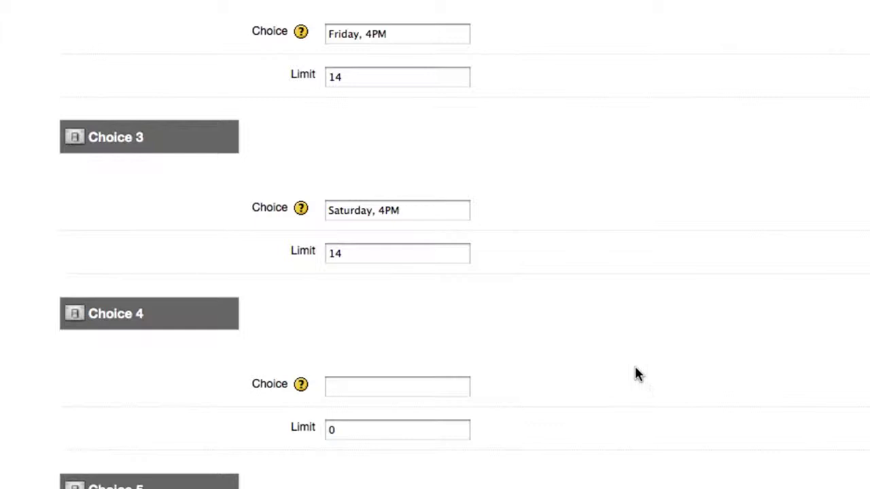
scroll(639, 357, "down", 10)
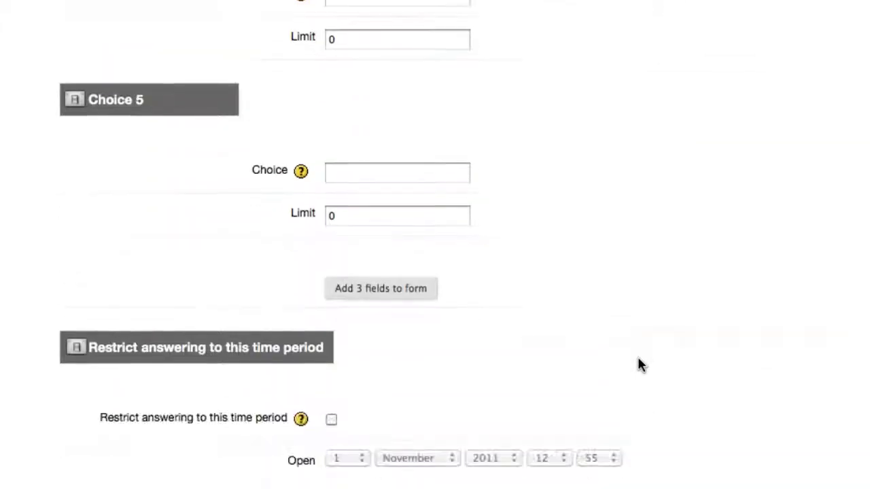
scroll(639, 365, "down", 6)
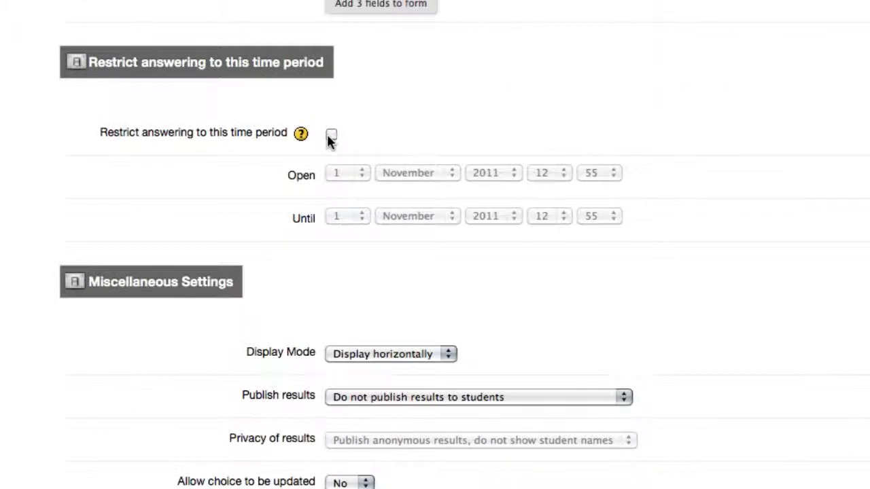
left_click(330, 136)
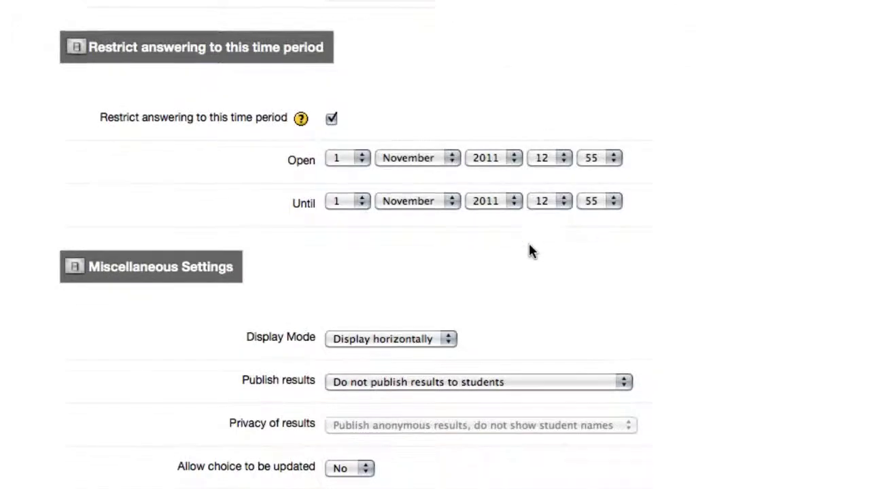
- Set the end of the answering period to day 17 at 16:00
scroll(532, 251, "down", 2)
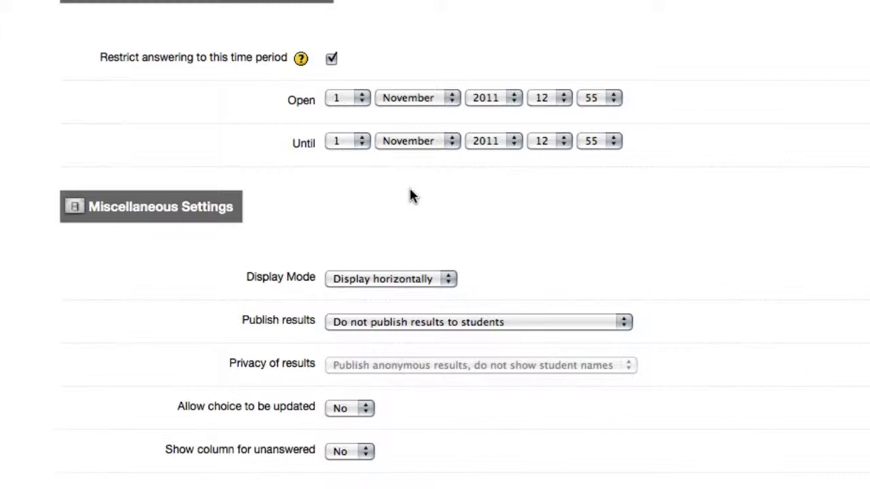
left_click(359, 149)
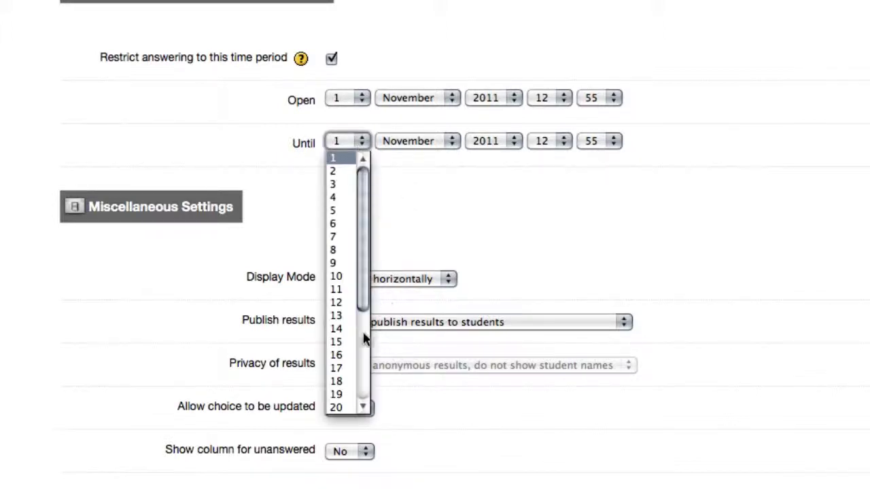
left_click(349, 365)
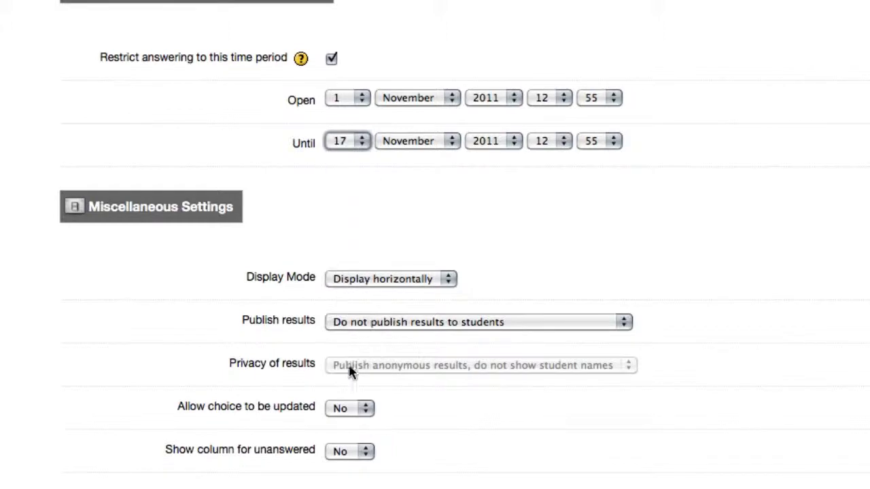
left_click(563, 152)
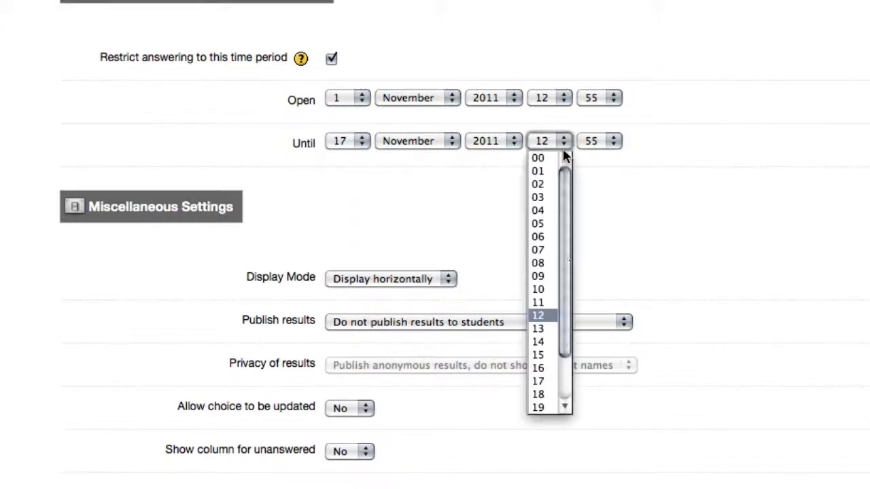
left_click(548, 367)
left_click(612, 146)
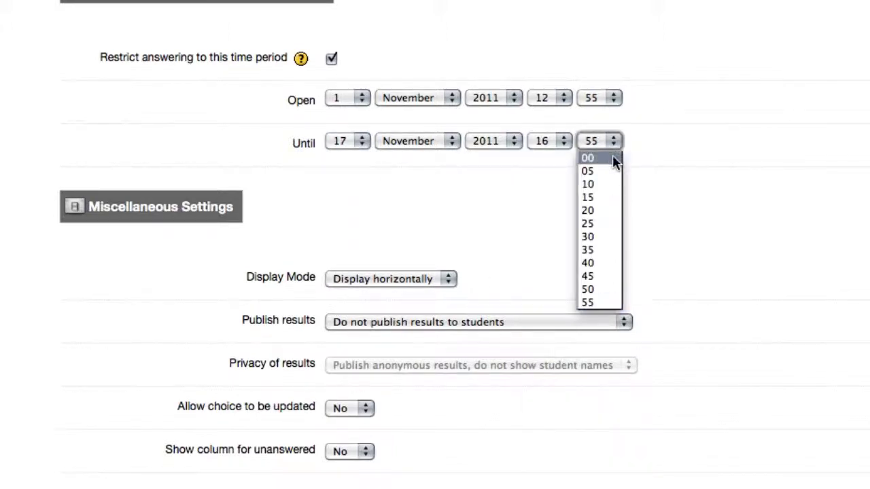
left_click(612, 156)
- Check the display mode choices and look over the remaining miscellaneous settings
scroll(627, 181, "down", 3)
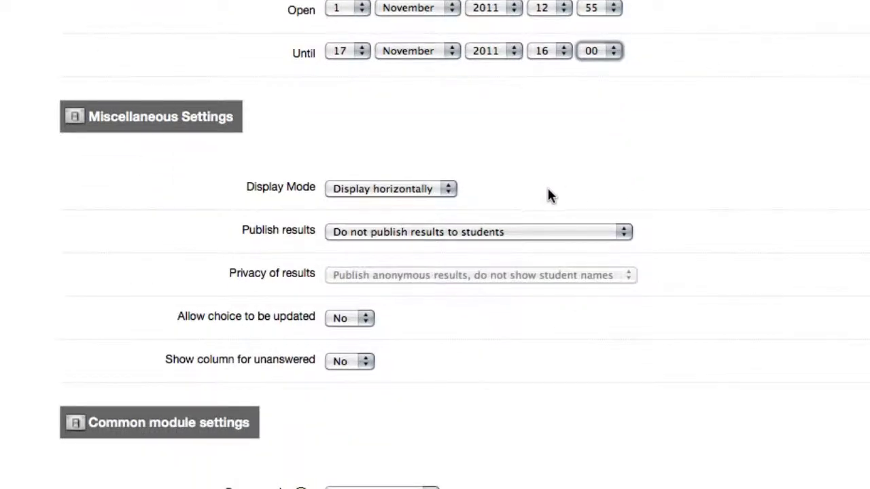
left_click(454, 193)
left_click(455, 195)
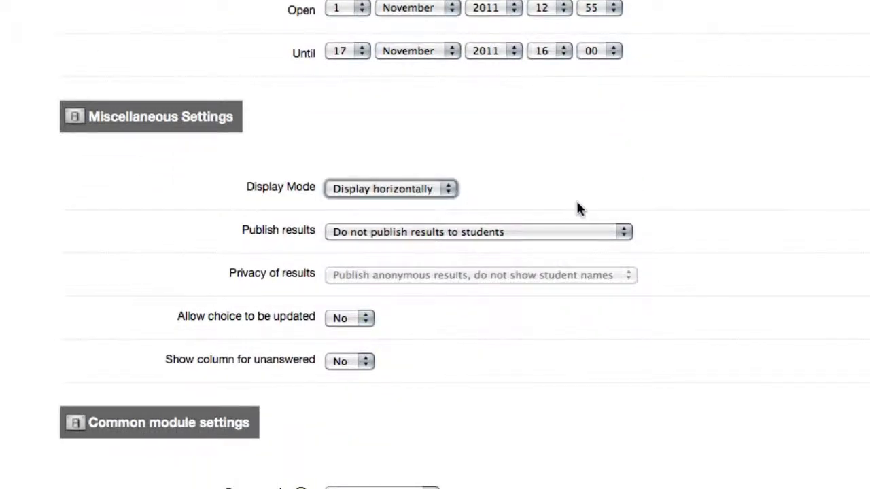
scroll(612, 217, "down", 2)
scroll(626, 228, "down", 2)
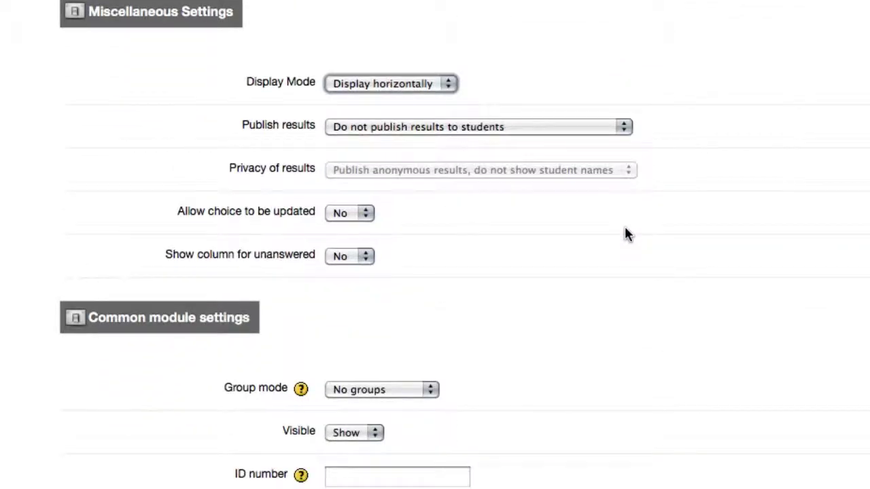
- Set the results to always show to students, and publish them in full with names and their choices
left_click(567, 133)
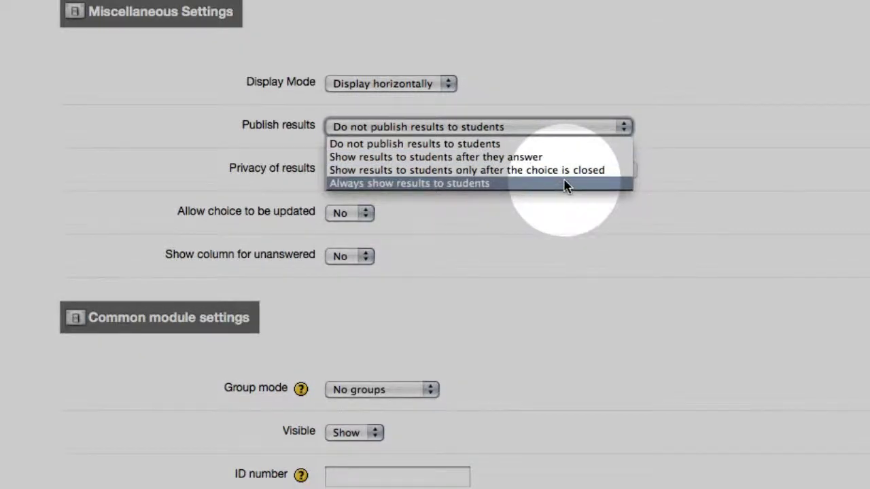
left_click(566, 186)
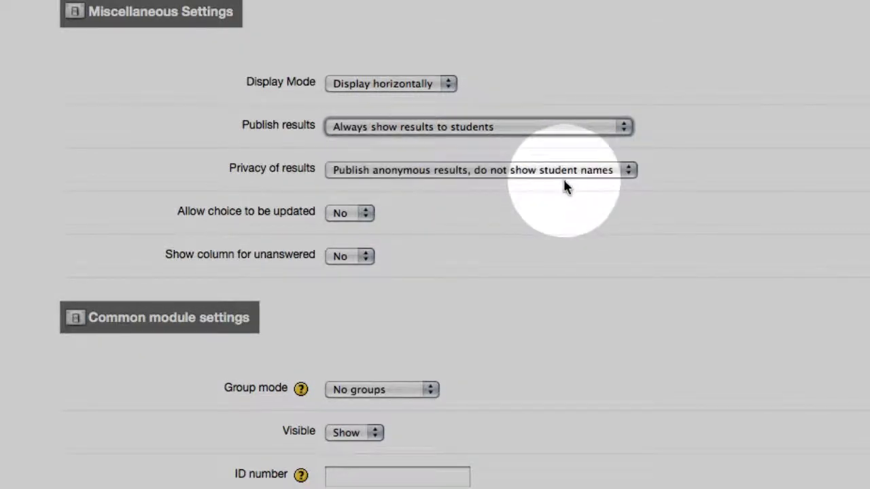
left_click(614, 170)
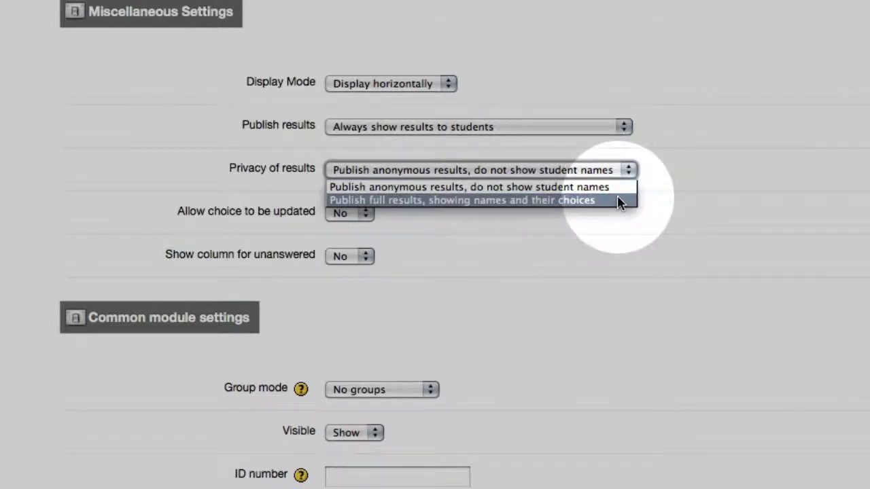
left_click(618, 200)
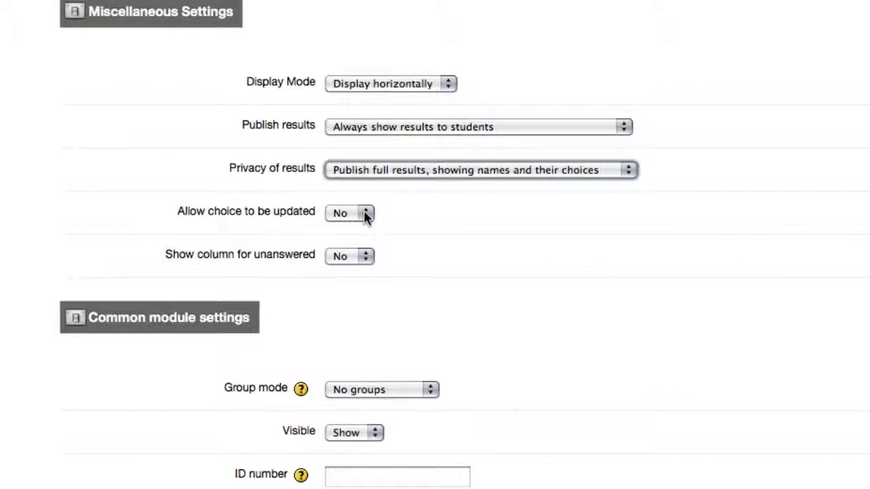
- Allow the choice to be updated, and save the Field Trip activity, returning to the course
left_click(365, 215)
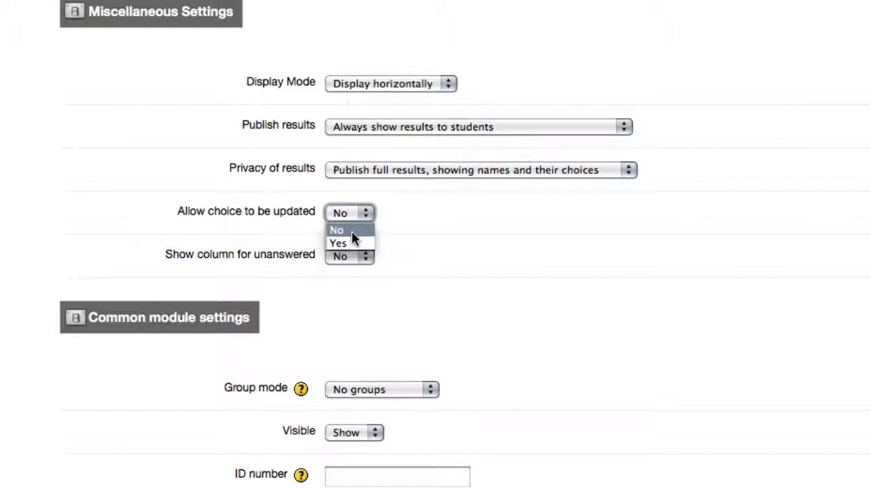
left_click(349, 244)
scroll(435, 246, "down", 3)
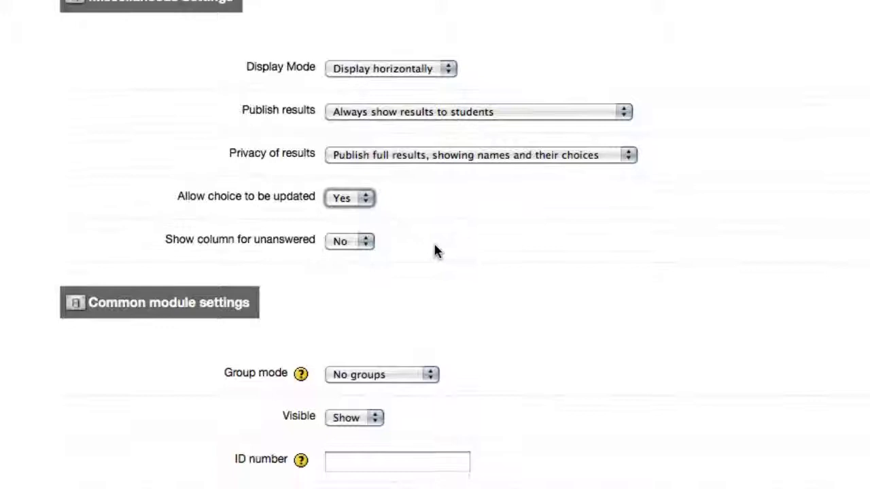
scroll(435, 246, "down", 2)
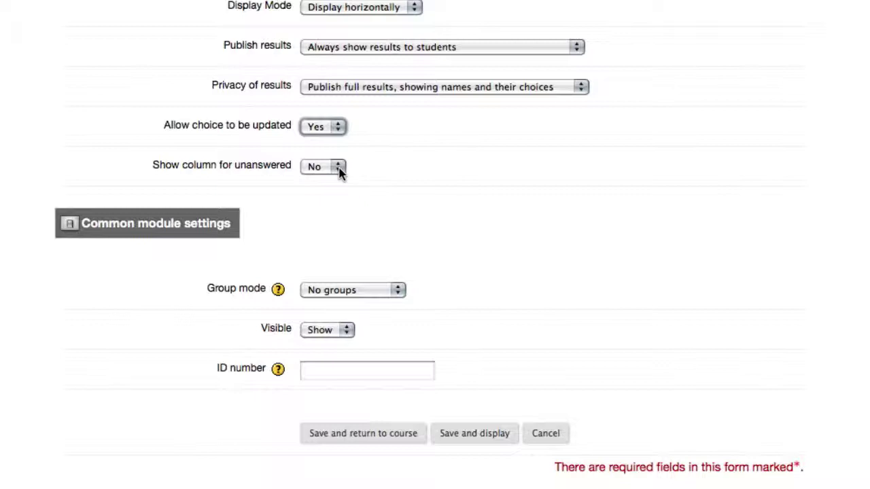
scroll(357, 198, "down", 1)
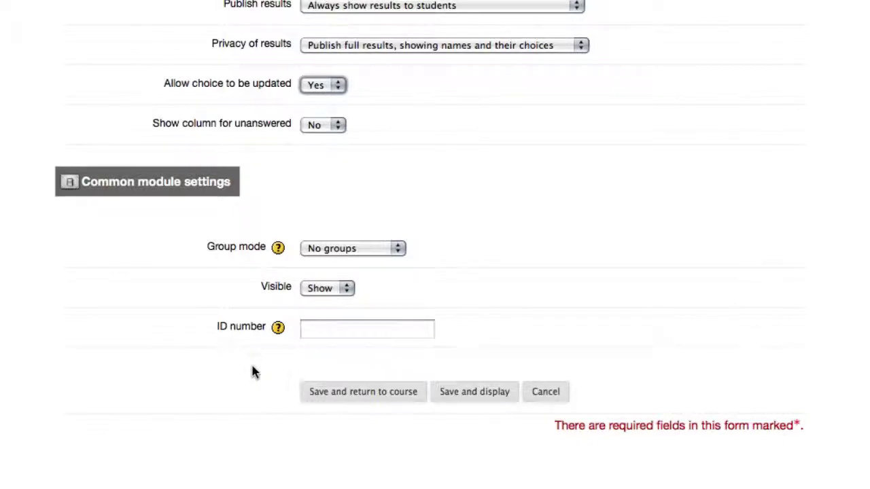
left_click(322, 384)
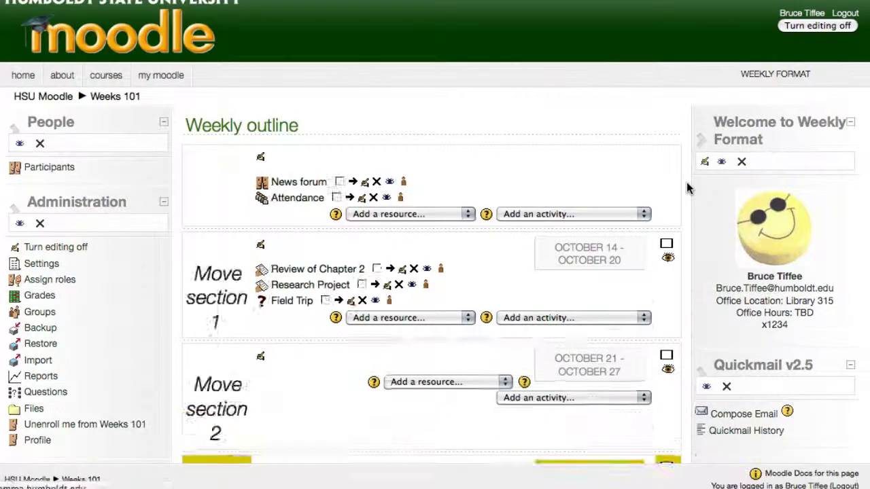
- Open the Field Trip choice in the October 14 - October 20 week and save "Friday, 4PM" as the response
scroll(520, 135, "down", 1)
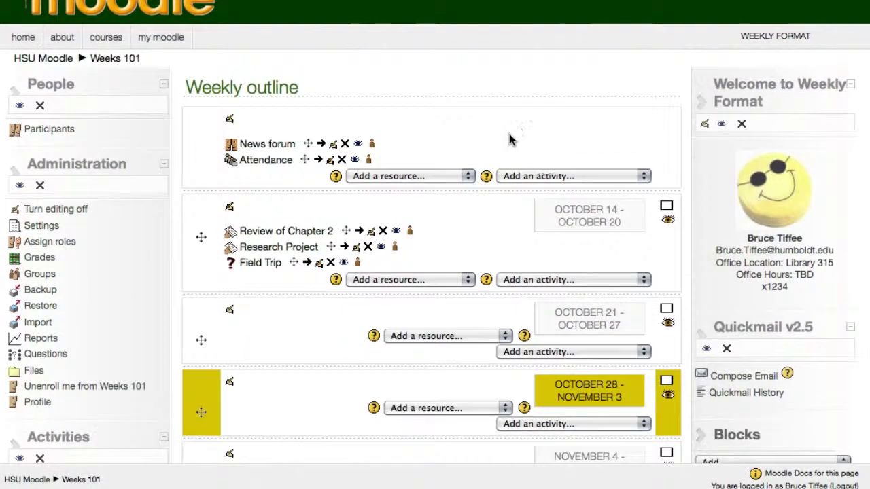
left_click(271, 270)
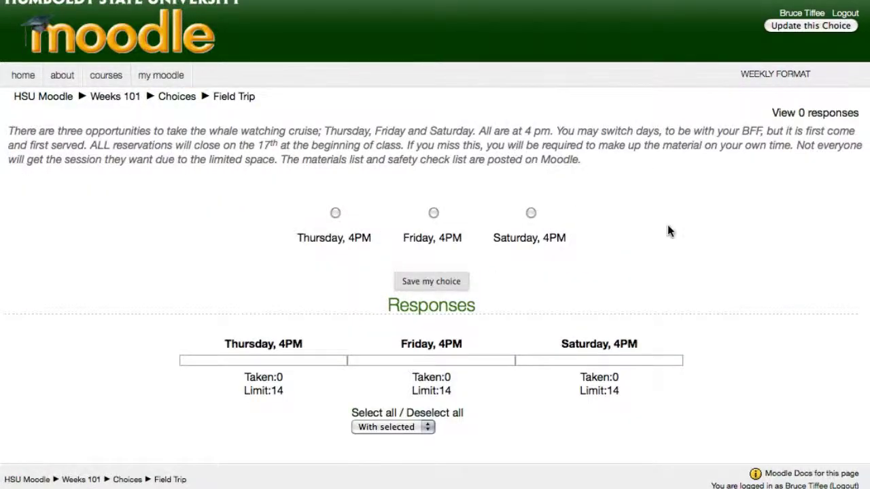
scroll(668, 229, "down", 1)
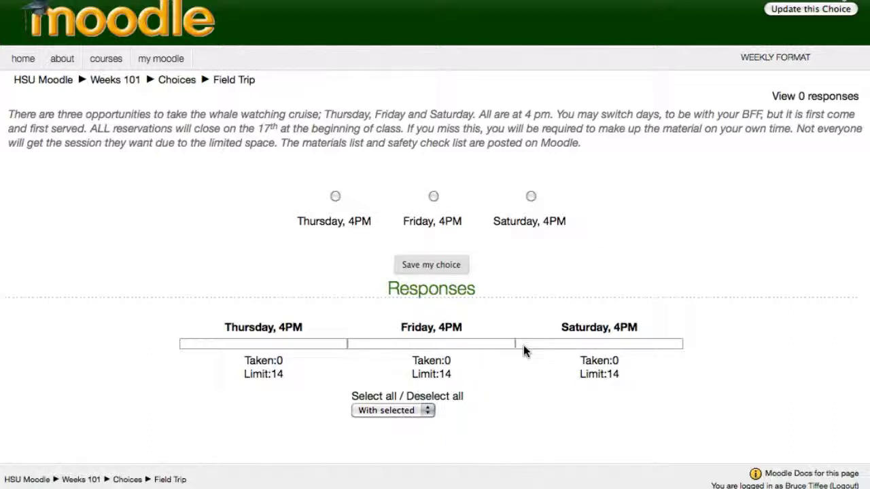
left_click(434, 198)
left_click(440, 266)
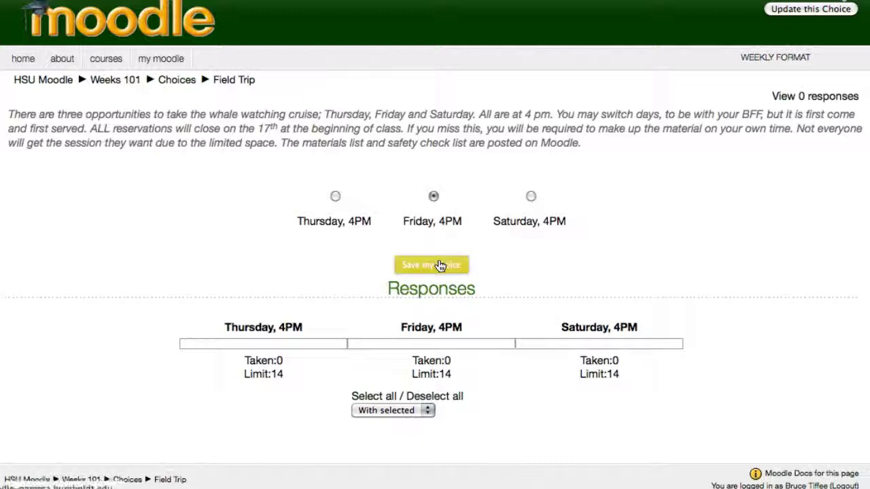
scroll(647, 270, "down", 2)
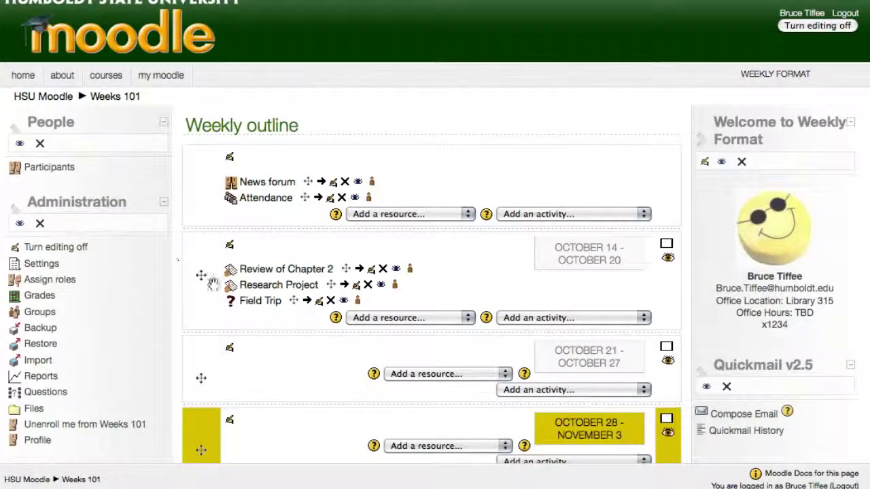
- Reopen the Field Trip choice from the weekly outline and remove the saved Friday response
left_click(270, 307)
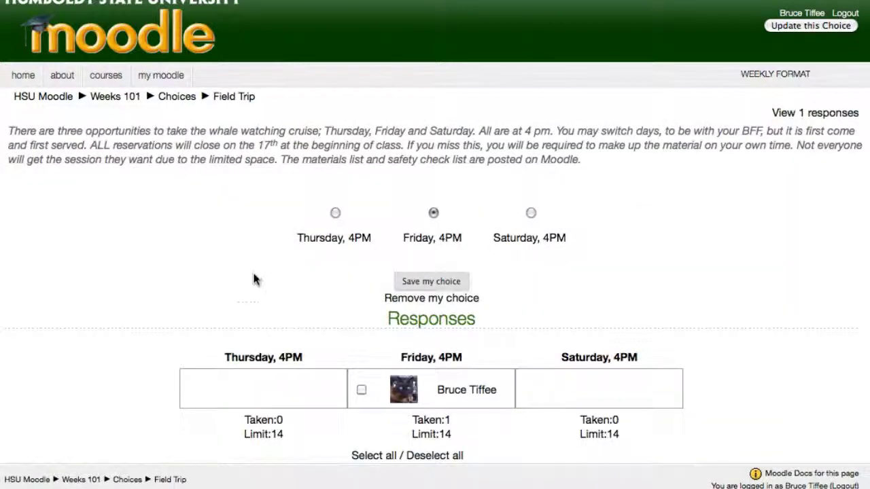
scroll(571, 286, "down", 1)
scroll(571, 286, "down", 1)
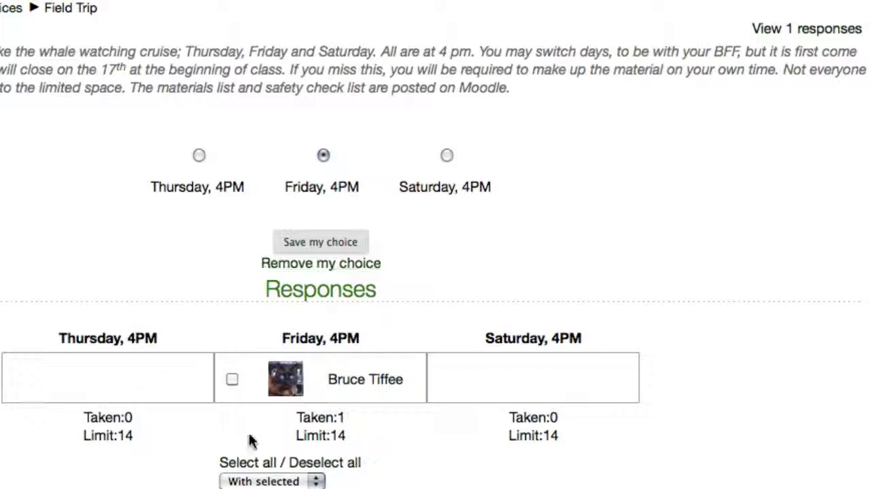
left_click(232, 380)
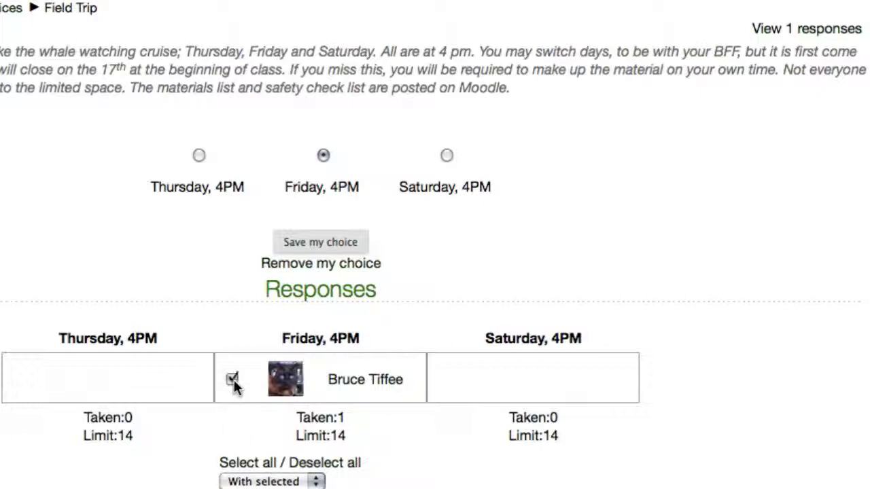
left_click(306, 265)
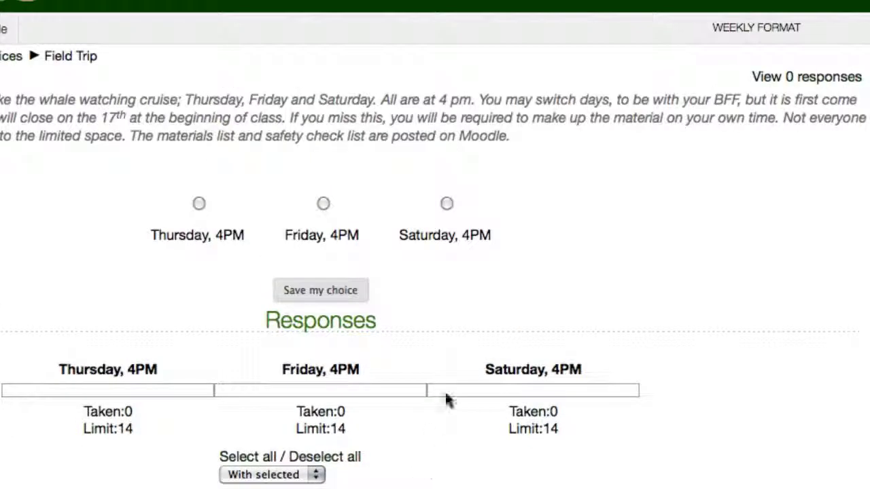
- Save "Saturday, 4PM" as the new response and review the Responses table
left_click(446, 206)
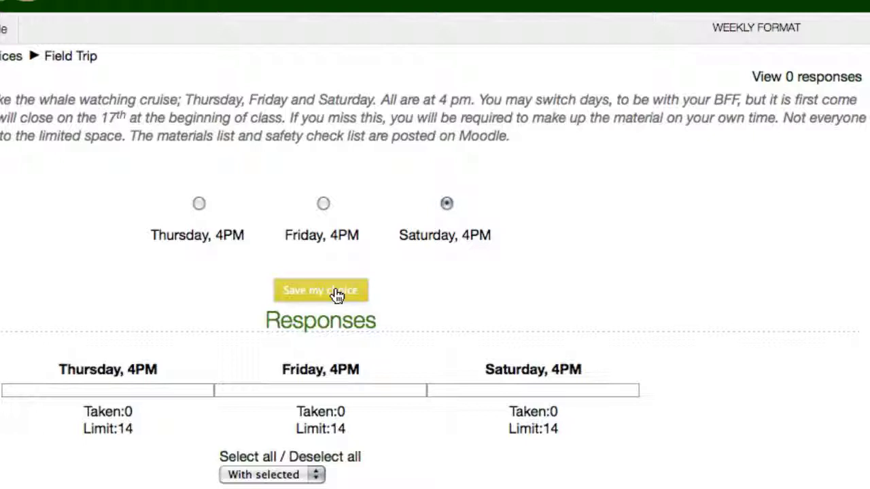
left_click(337, 293)
scroll(417, 322, "down", 2)
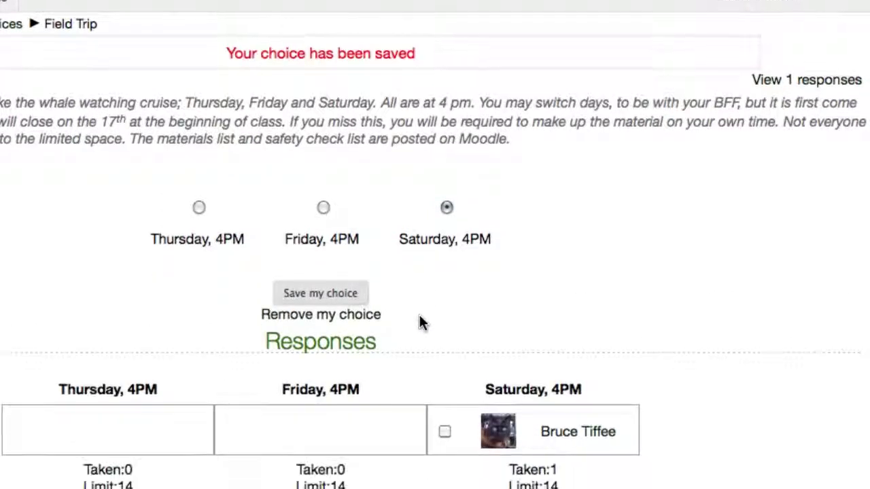
scroll(408, 360, "down", 1)
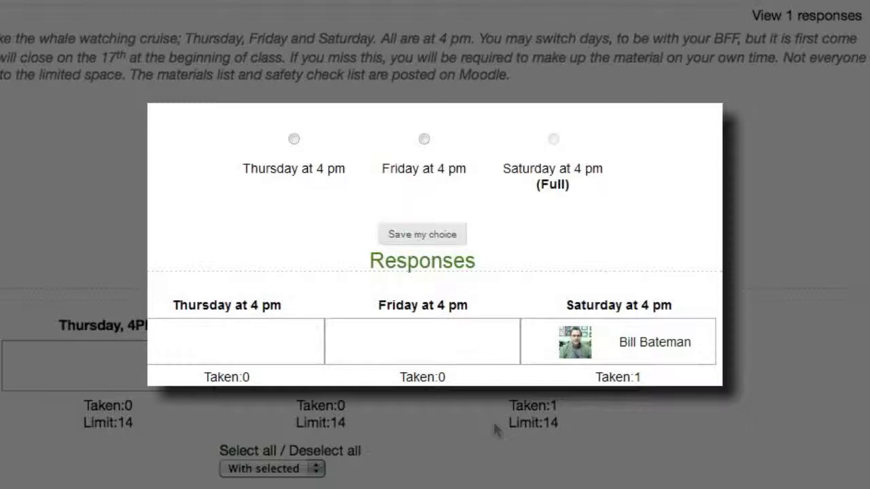
scroll(696, 430, "down", 1)
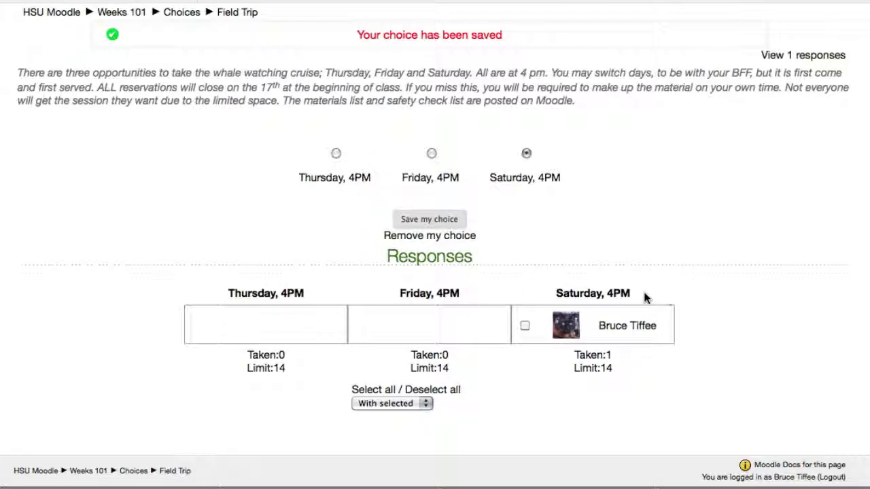
- Return to the Weeks 101 course page and turn editing off
left_click(115, 12)
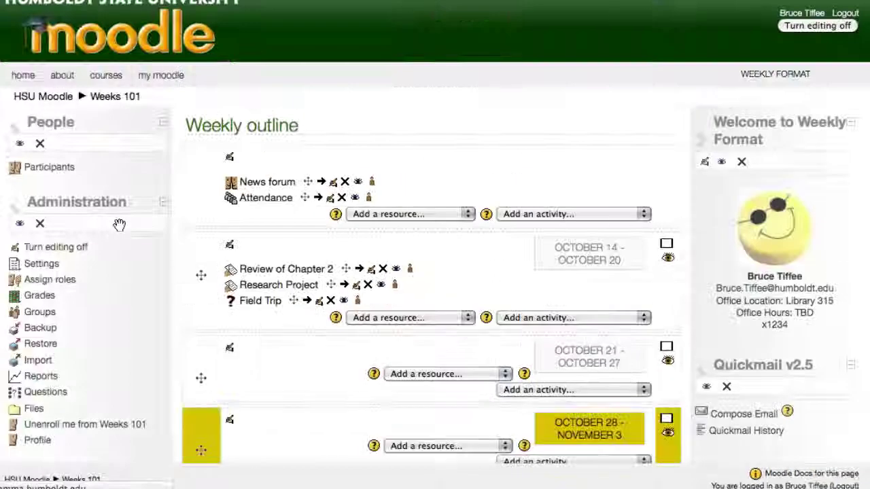
left_click(836, 29)
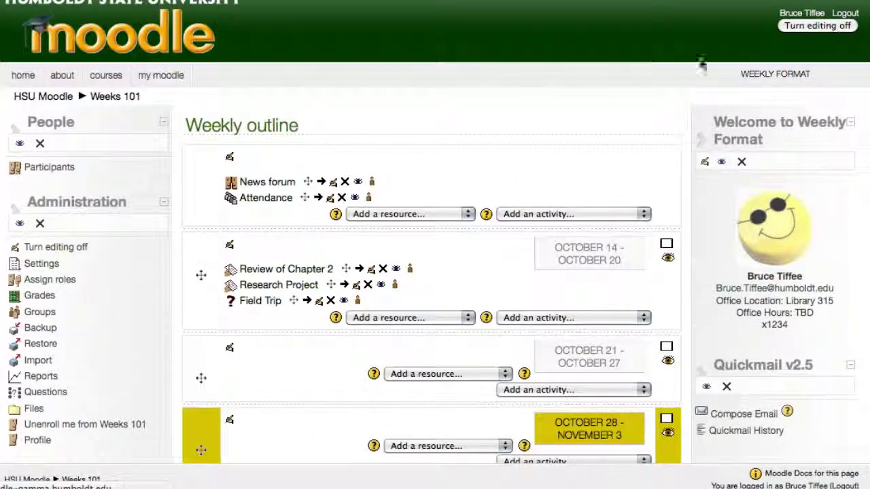